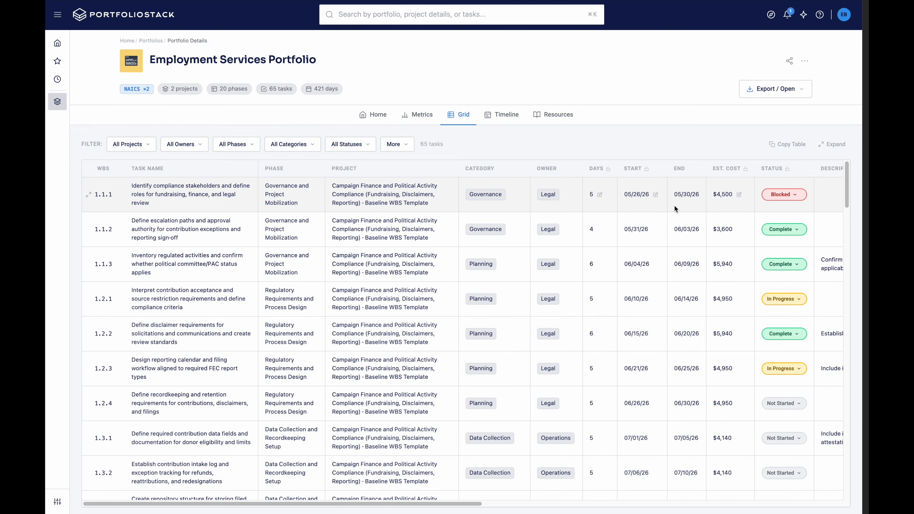
- Change the status of task 1.1.1 from the grid to In Progress
{"action": "scroll", "coordinate": [704, 202], "scroll_direction": "right", "scroll_amount": 3}
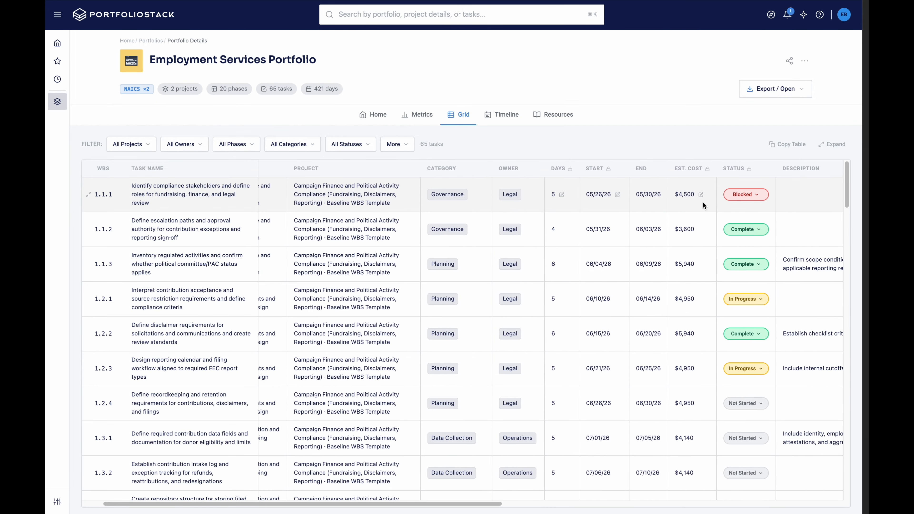
{"action": "left_click", "coordinate": [753, 196]}
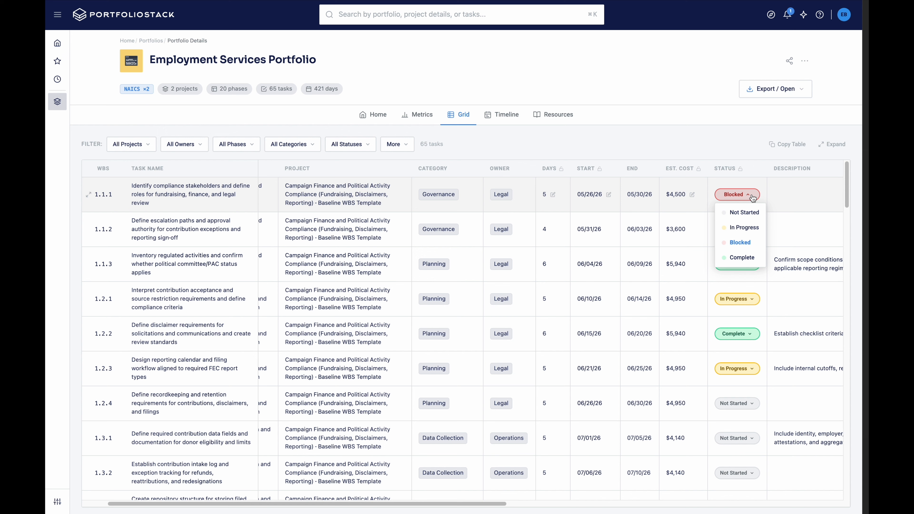
{"action": "left_click", "coordinate": [749, 231]}
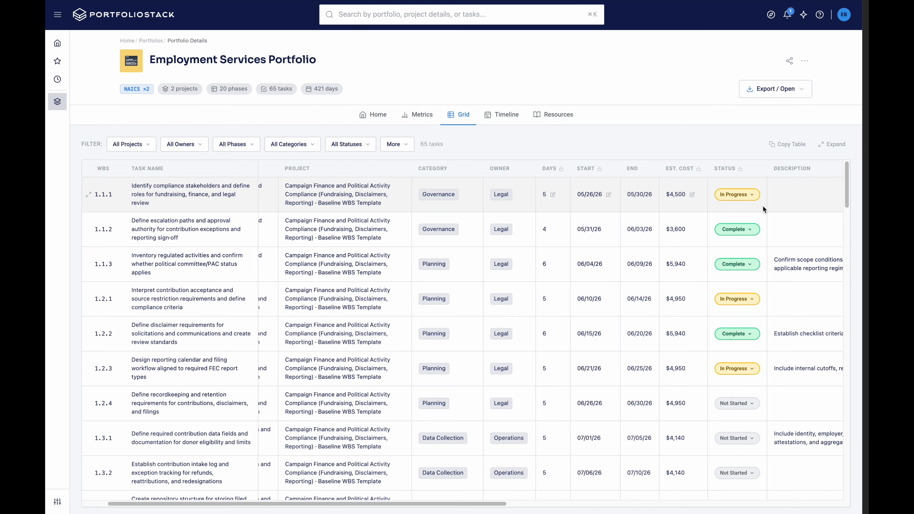
- View the portfolio's metrics dashboard and return to the task grid
{"action": "left_click", "coordinate": [426, 115]}
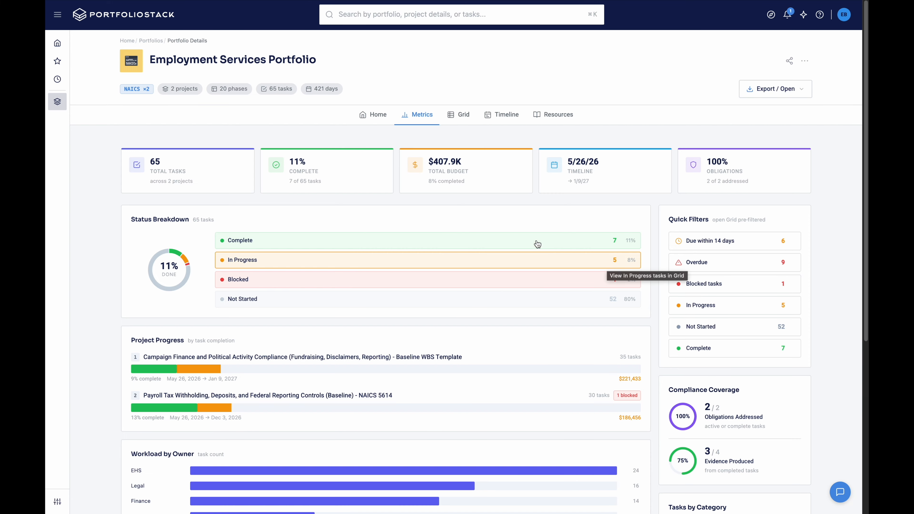
{"action": "left_click", "coordinate": [462, 118]}
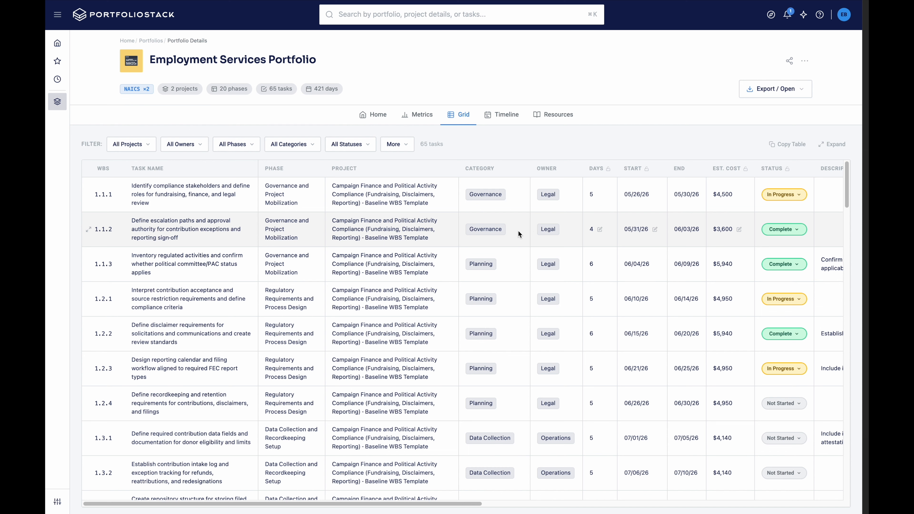
- Reschedule task 1.1.1 to start on June 9, 2026
{"action": "scroll", "coordinate": [630, 225], "scroll_direction": "right", "scroll_amount": 4}
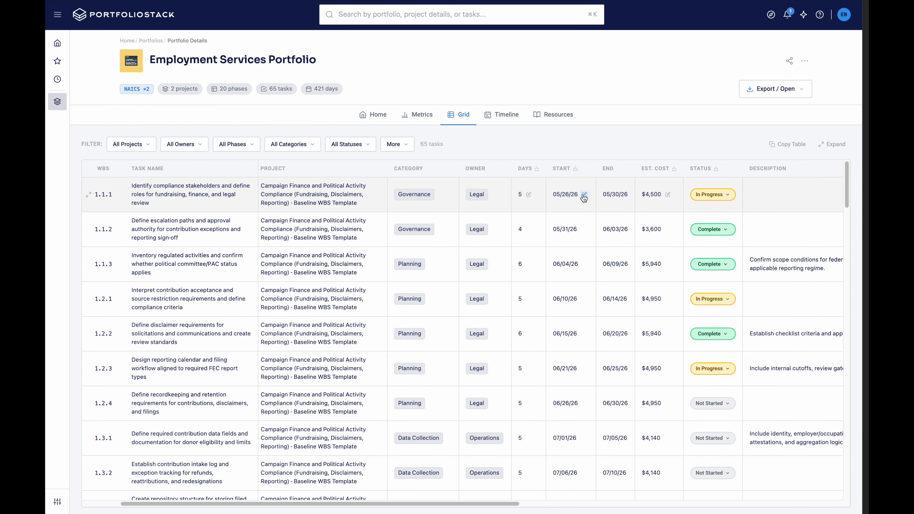
{"action": "left_click", "coordinate": [583, 197]}
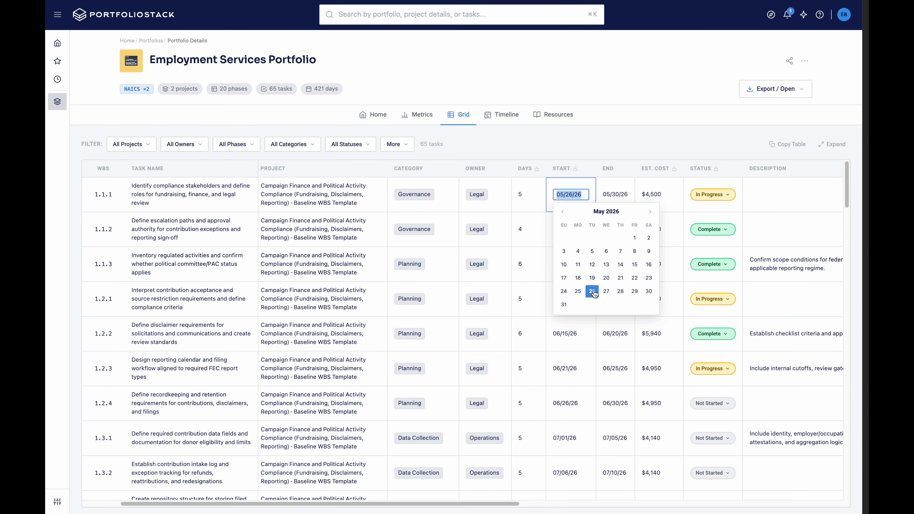
{"action": "left_click", "coordinate": [651, 212]}
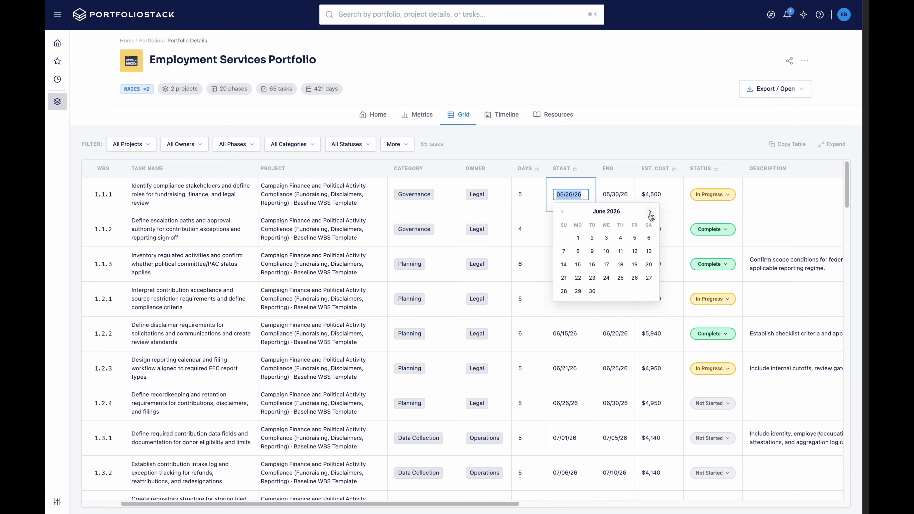
{"action": "left_click", "coordinate": [593, 251]}
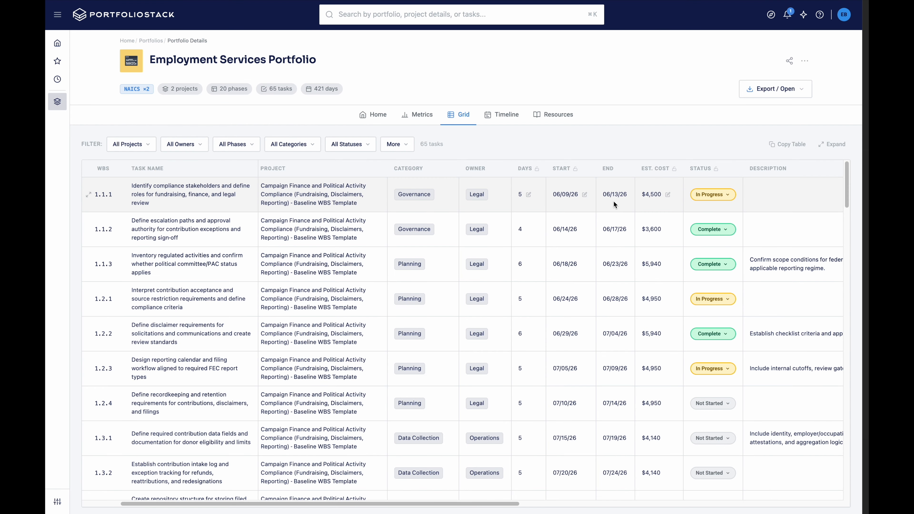
- Shift the start date of task 1.1.1 to June 10, 2026, and a day further to June 11, 2026
{"action": "scroll", "coordinate": [614, 204], "scroll_direction": "right", "scroll_amount": 3}
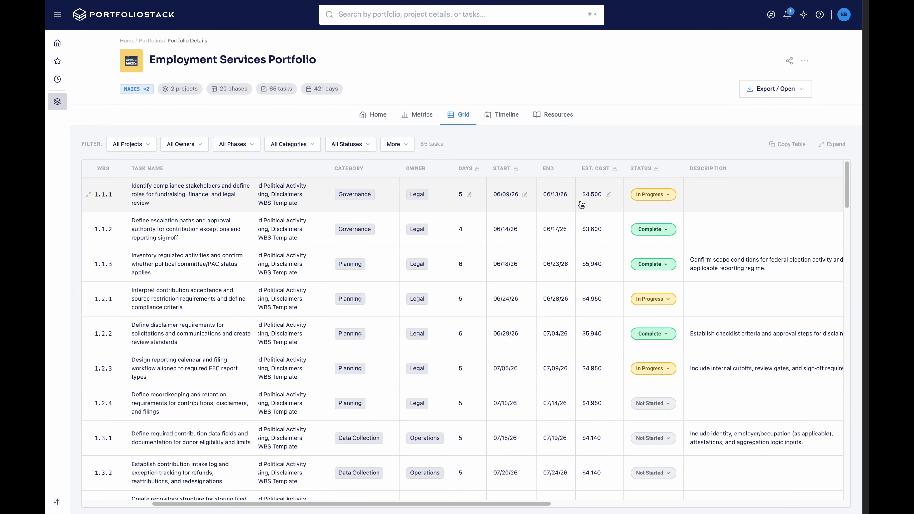
{"action": "scroll", "coordinate": [581, 202], "scroll_direction": "right", "scroll_amount": 1}
{"action": "scroll", "coordinate": [573, 205], "scroll_direction": "right", "scroll_amount": 1}
{"action": "left_click", "coordinate": [517, 197]}
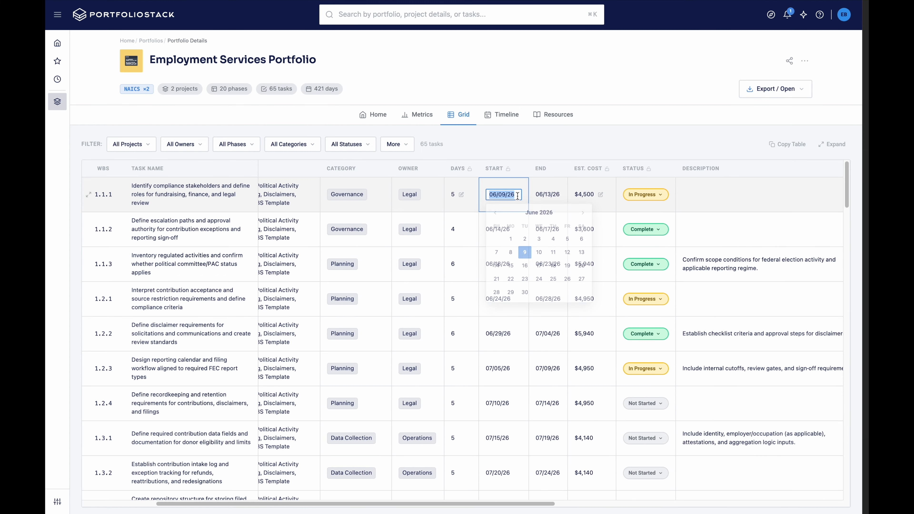
{"action": "left_click", "coordinate": [539, 251]}
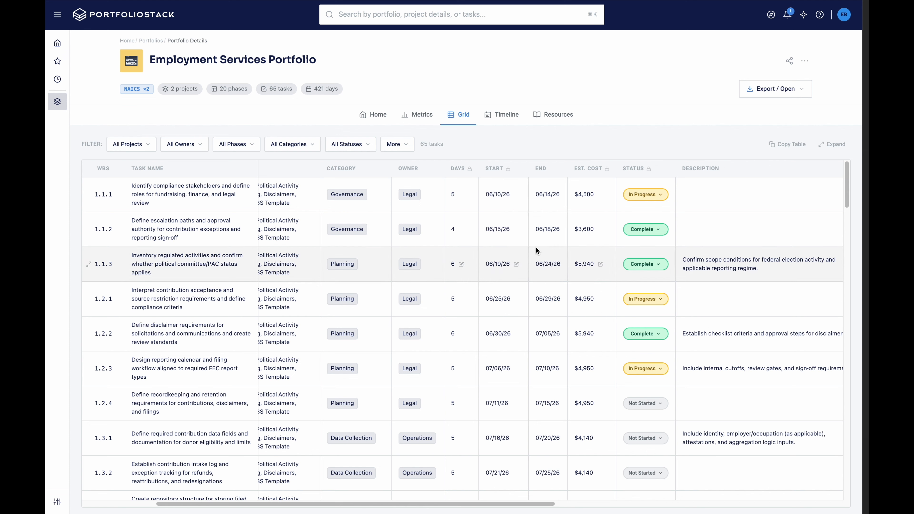
{"action": "left_click", "coordinate": [516, 196]}
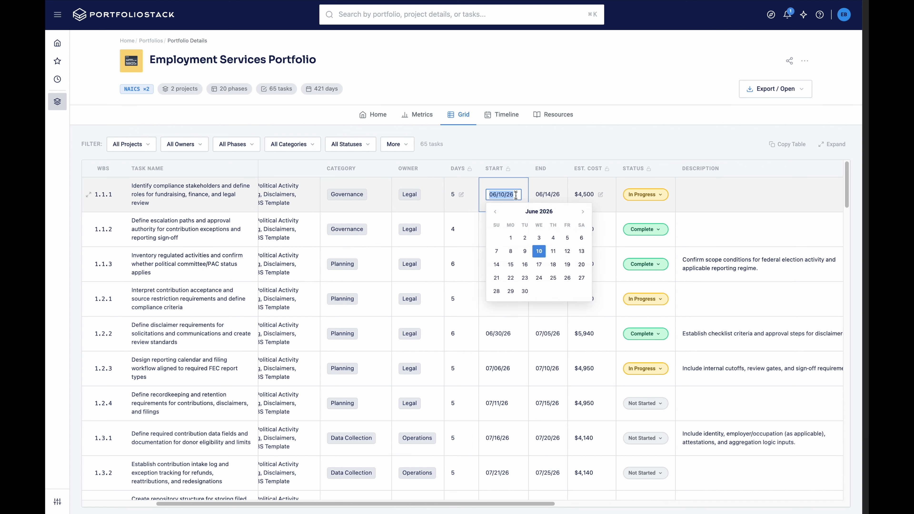
{"action": "left_click", "coordinate": [550, 251]}
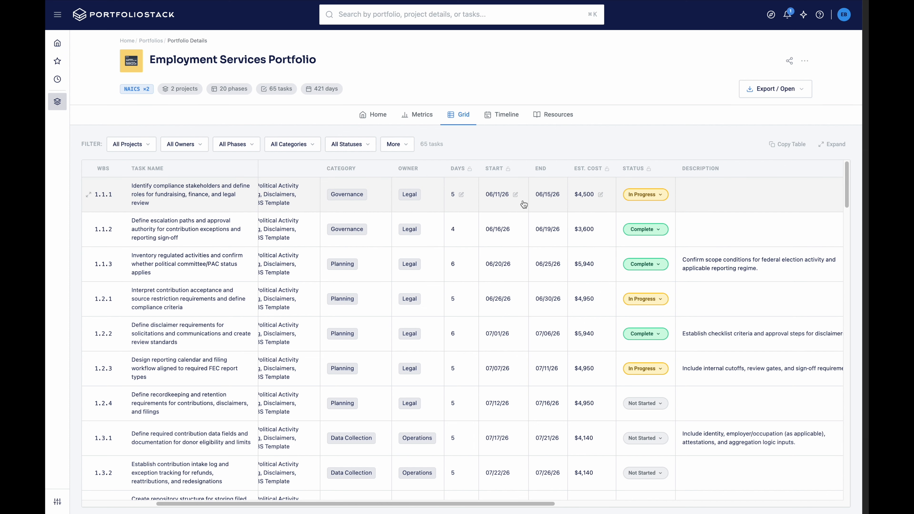
- Set the duration of task 1.1.1 to 7 days
{"action": "left_click", "coordinate": [462, 197]}
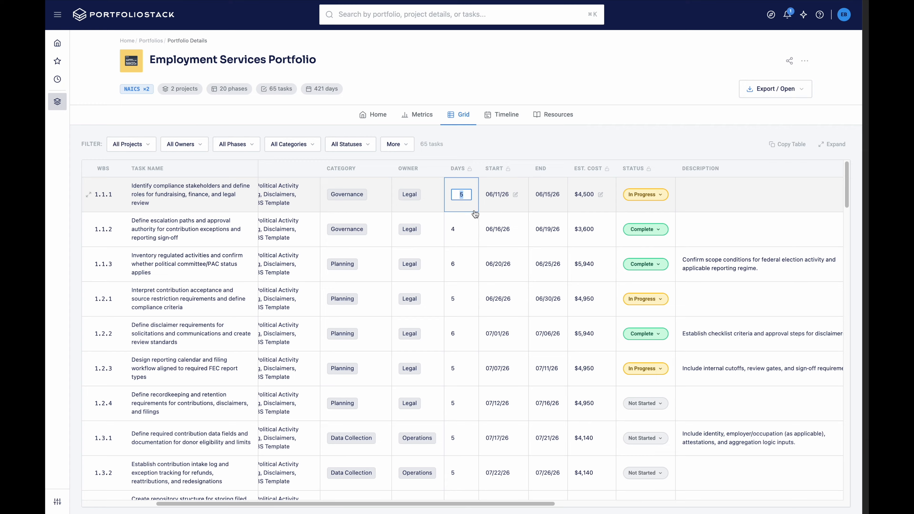
{"action": "type", "text": "7"}
{"action": "key", "text": "Return"}
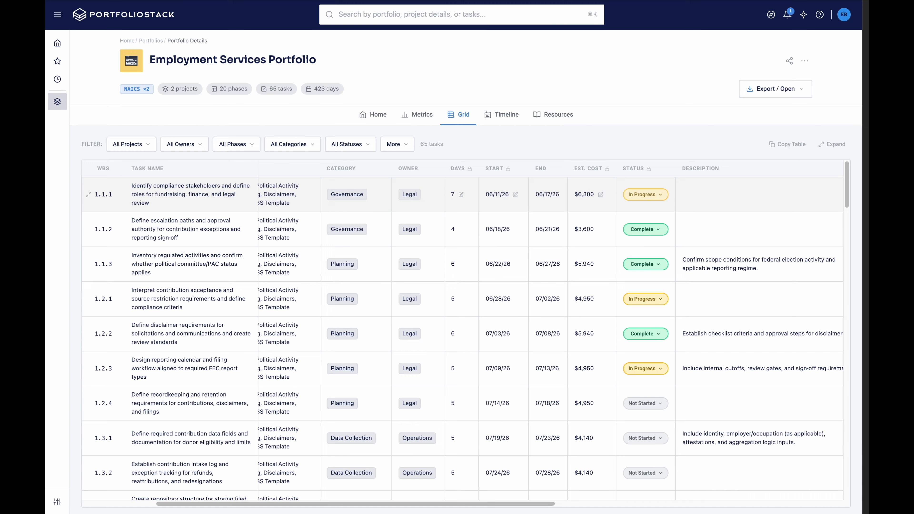
- Extend the duration of task 1.1.1 to 12 days
{"action": "left_click", "coordinate": [461, 195]}
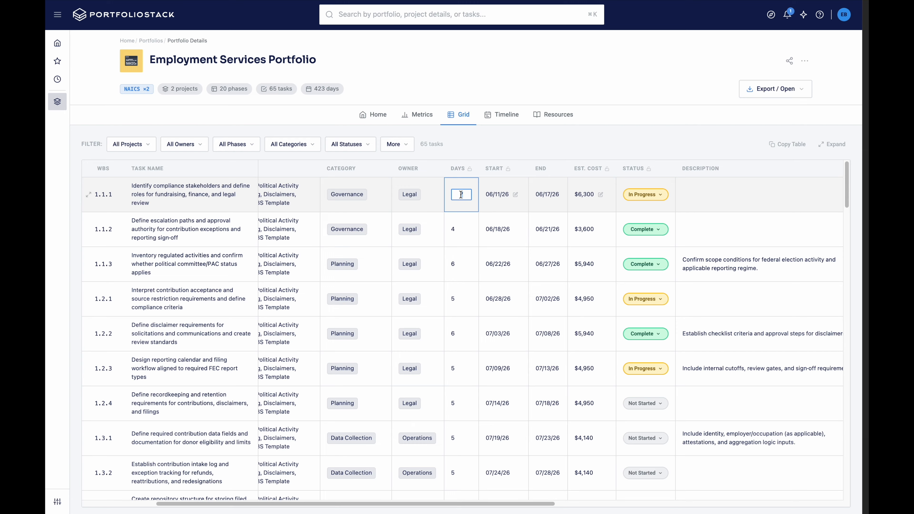
{"action": "type", "text": "12"}
{"action": "key", "text": "Return"}
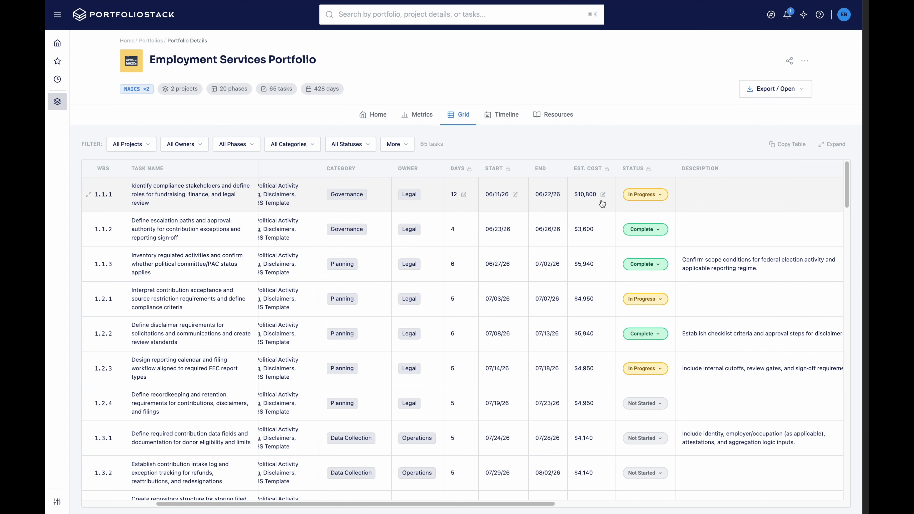
- Override the labor rate of task 1.1.1 with $130 per hour and recalculate its estimated cost
{"action": "scroll", "coordinate": [602, 204], "scroll_direction": "right", "scroll_amount": 2}
{"action": "left_click", "coordinate": [577, 196]}
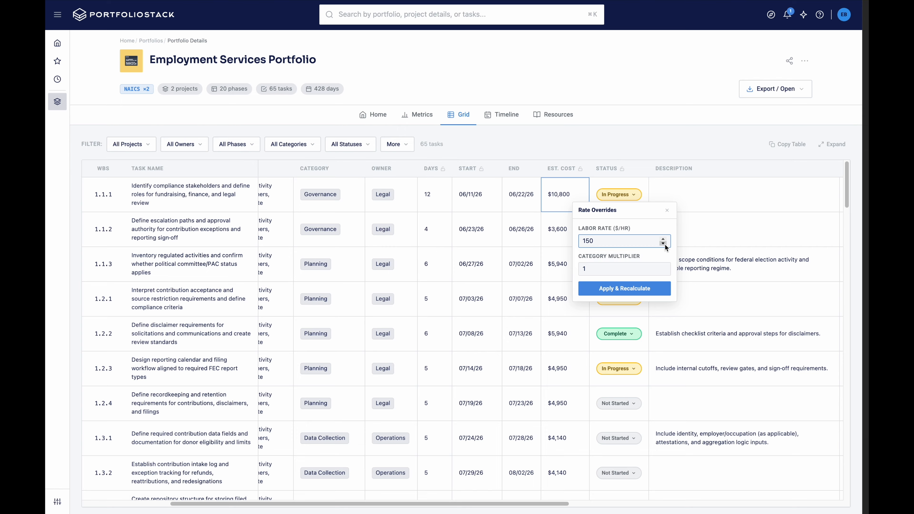
{"action": "key", "text": "BackSpace"}
{"action": "key", "text": "BackSpace"}
{"action": "type", "text": "30"}
{"action": "left_click", "coordinate": [624, 290]}
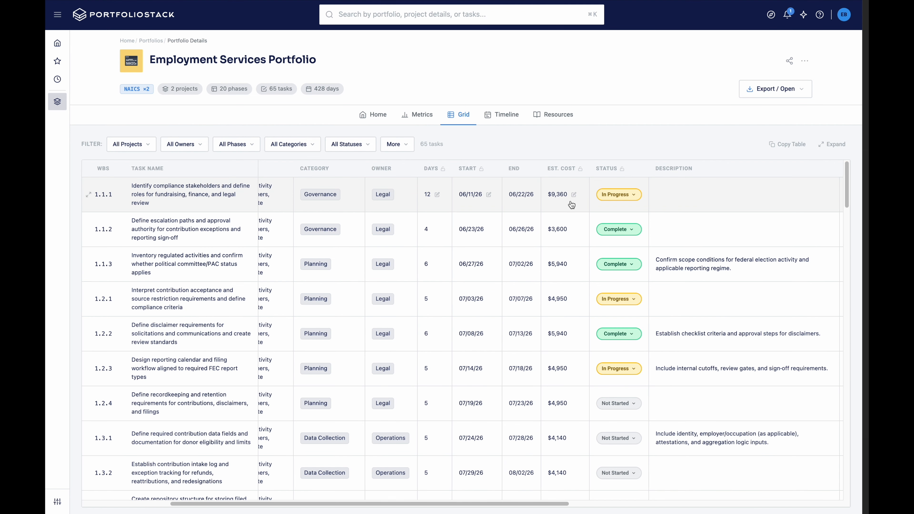
- Lower the labor rate override of task 1.1.1 to $125 per hour and recalculate the cost
{"action": "left_click", "coordinate": [574, 195]}
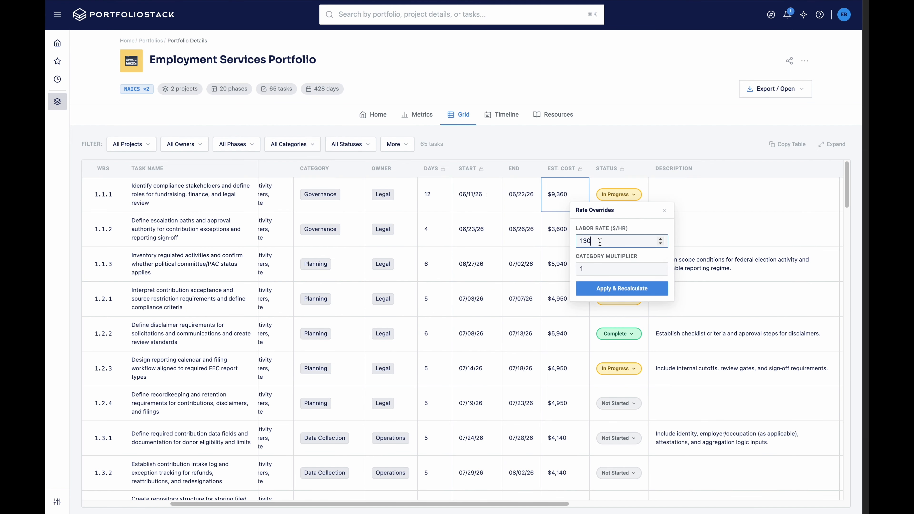
{"action": "key", "text": "BackSpace"}
{"action": "type", "text": "25"}
{"action": "left_click", "coordinate": [614, 290]}
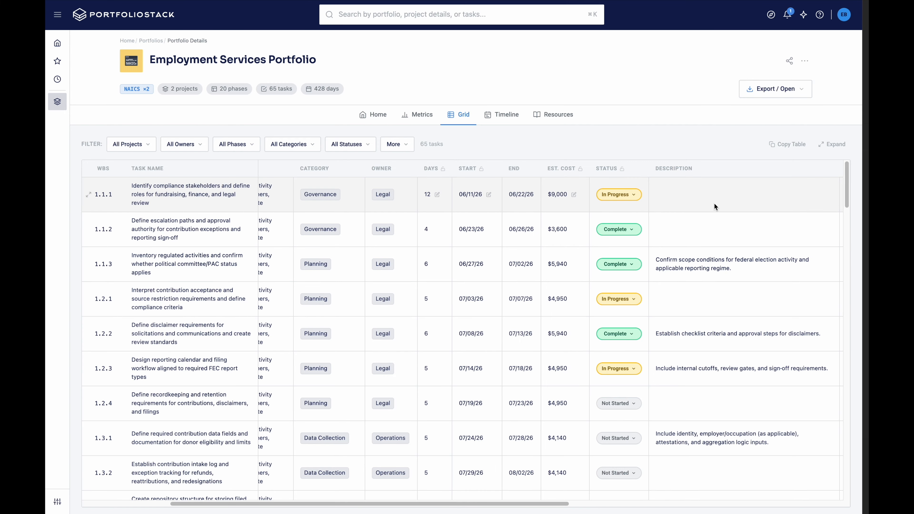
- Add the note "This is working well" to task 1.1.1 in the grid
{"action": "scroll", "coordinate": [712, 204], "scroll_direction": "right", "scroll_amount": 10}
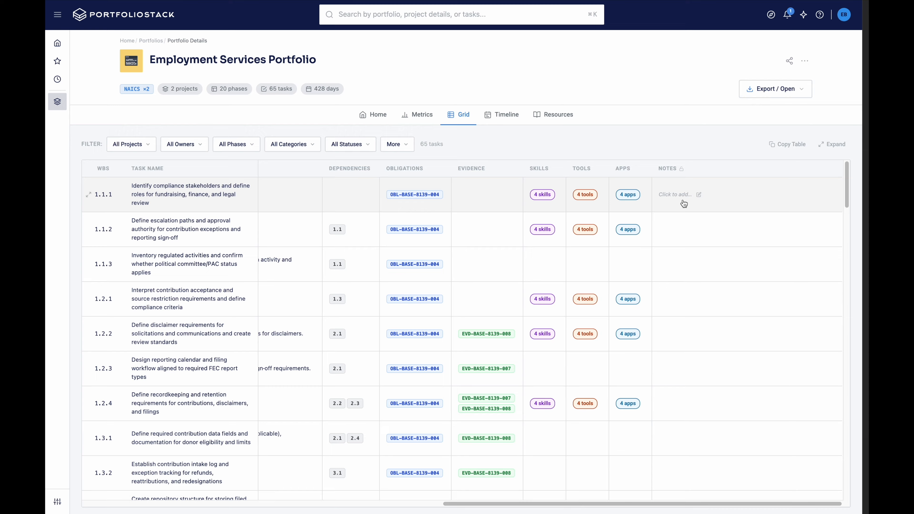
{"action": "left_click", "coordinate": [684, 204]}
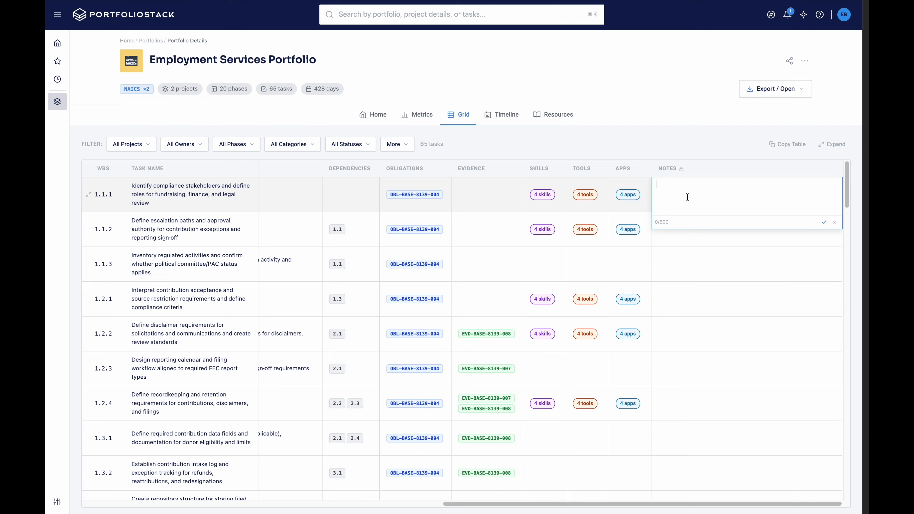
{"action": "type", "text": "This is working well"}
{"action": "key", "text": "Return"}
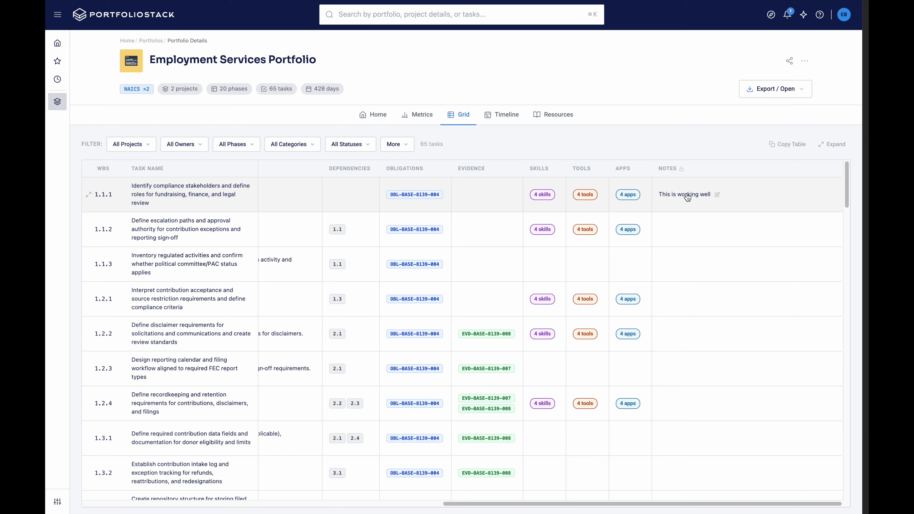
- Open the full details of task 1.1.1 and replace its note with "Low risk"
{"action": "left_click", "coordinate": [88, 195]}
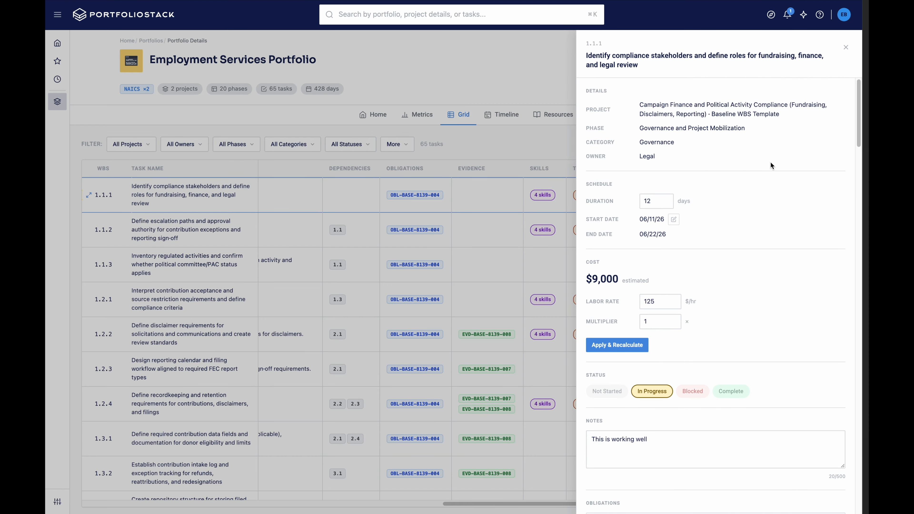
{"action": "scroll", "coordinate": [771, 163], "scroll_direction": "down", "scroll_amount": 2}
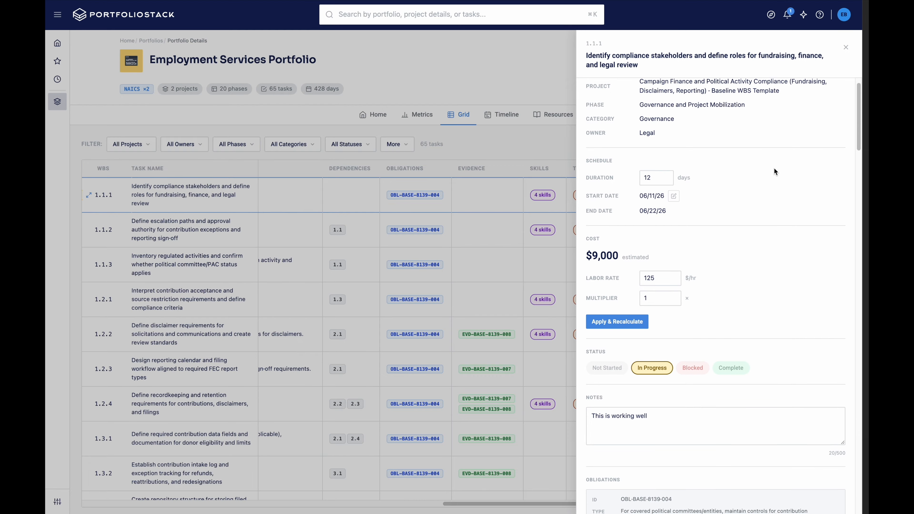
{"action": "scroll", "coordinate": [772, 291], "scroll_direction": "down", "scroll_amount": 2}
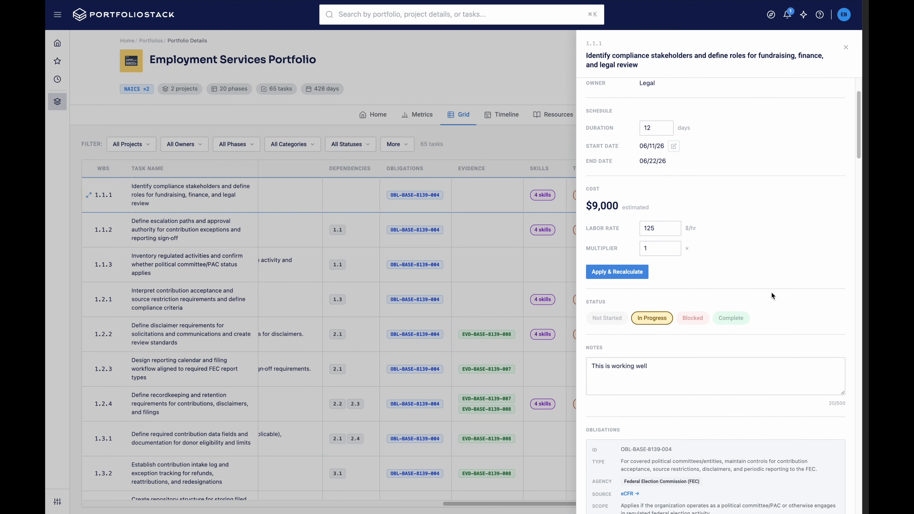
{"action": "left_click", "coordinate": [733, 368]}
{"action": "triple_click", "coordinate": [733, 368]}
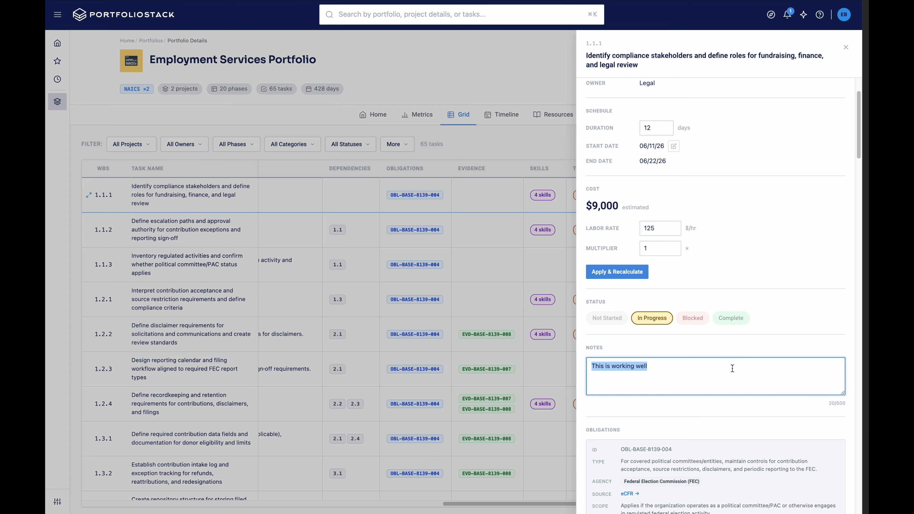
{"action": "type", "text": "Low risk"}
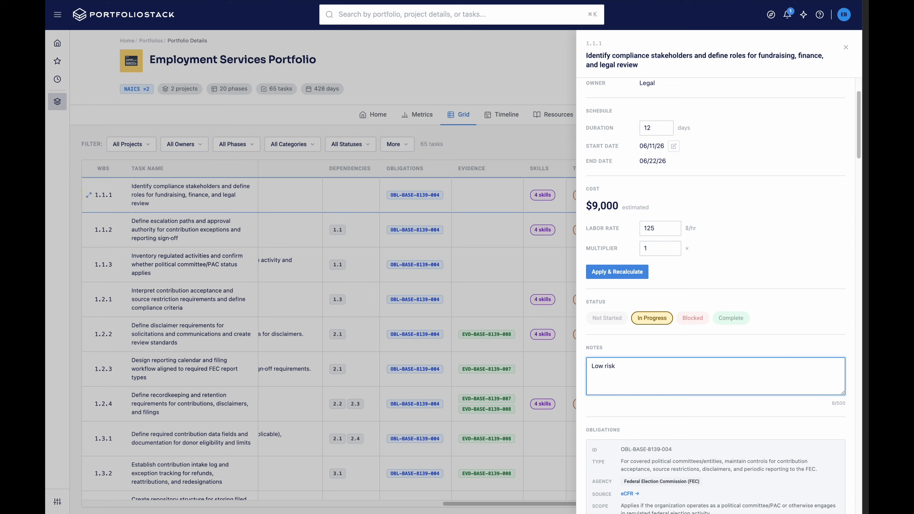
- Set the labor rate in the task details to $130 per hour and recalculate the estimated cost
{"action": "left_click", "coordinate": [667, 230]}
{"action": "key", "text": "BackSpace"}
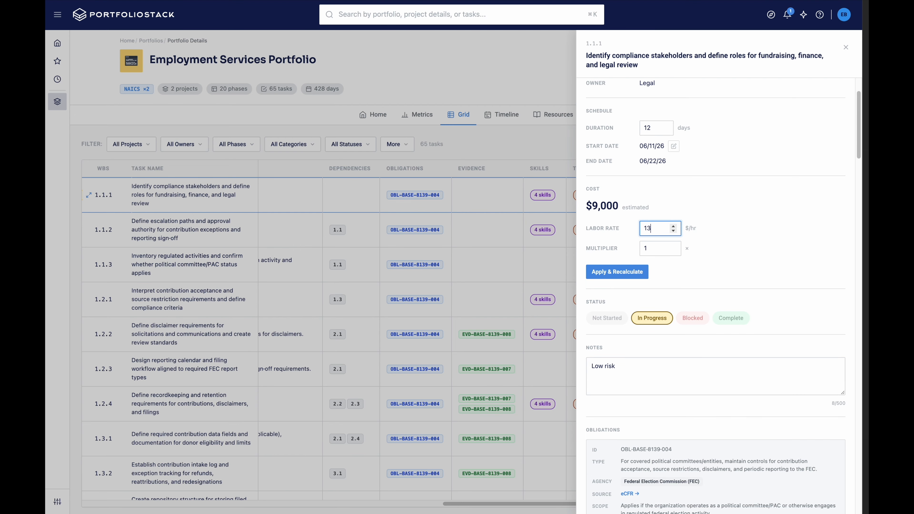
{"action": "type", "text": "30"}
{"action": "left_click", "coordinate": [647, 272]}
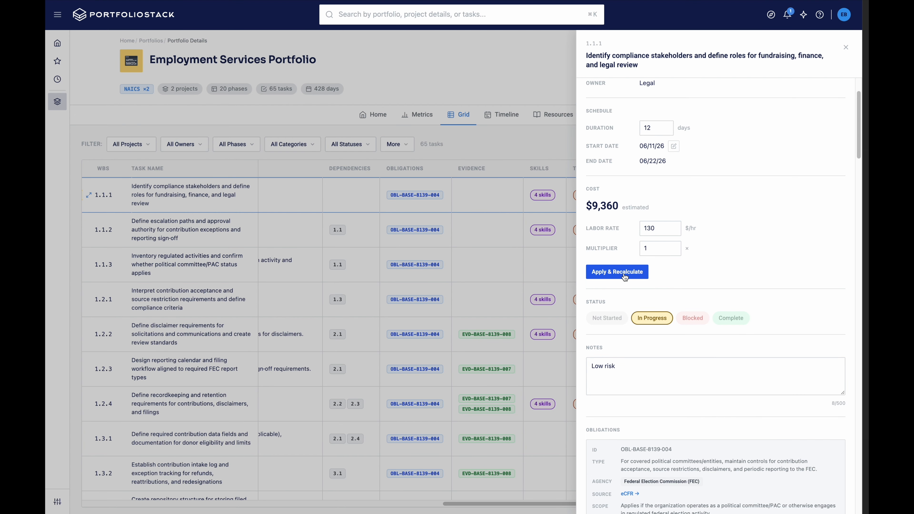
- Set the task's duration to 10 days in its details and close them
{"action": "scroll", "coordinate": [855, 256], "scroll_direction": "down", "scroll_amount": 8}
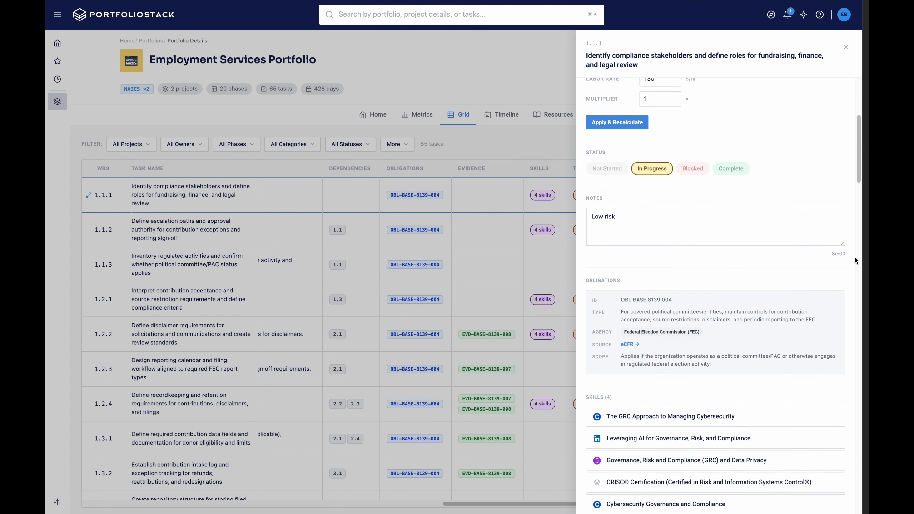
{"action": "scroll", "coordinate": [852, 257], "scroll_direction": "up", "scroll_amount": 8}
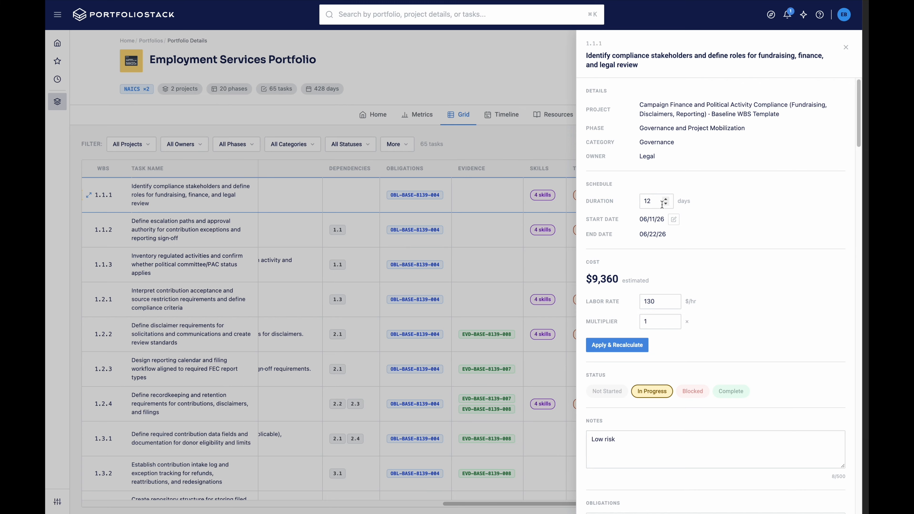
{"action": "left_click", "coordinate": [655, 201]}
{"action": "key", "text": "BackSpace"}
{"action": "type", "text": "0"}
{"action": "left_click", "coordinate": [754, 207]}
{"action": "left_click", "coordinate": [845, 53]}
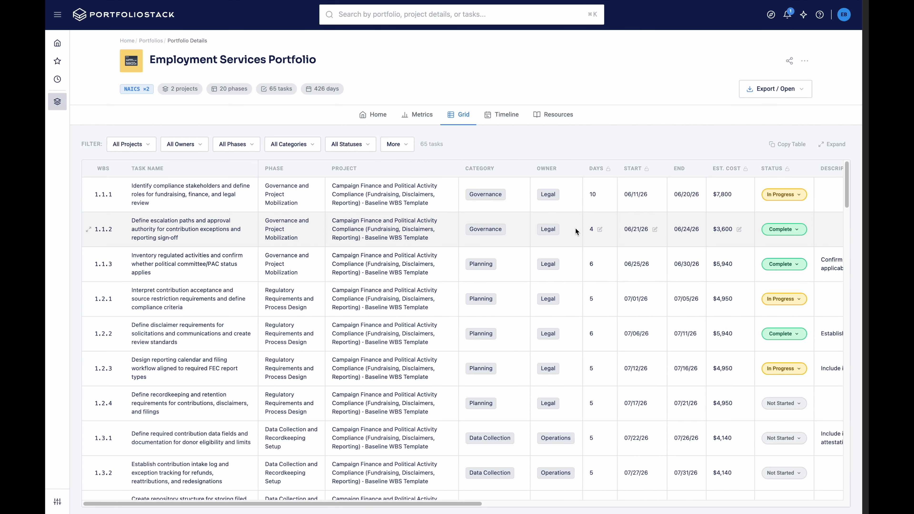